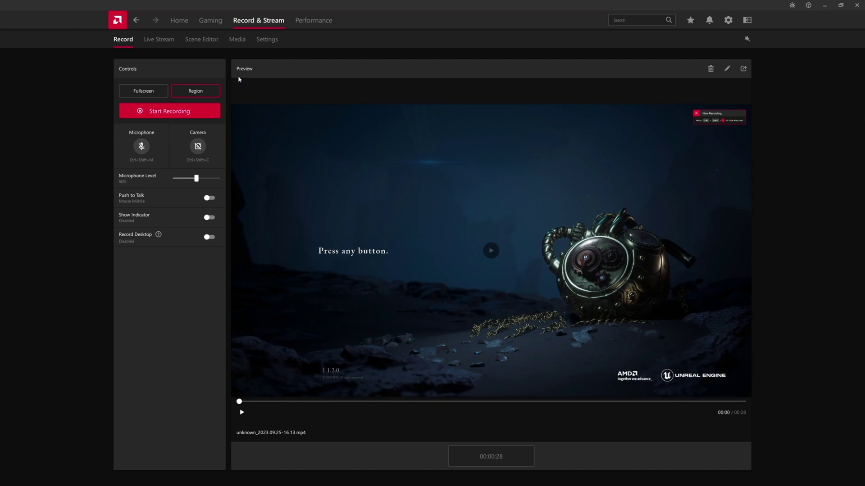
Show the Live Stream controls, keep Custom Stream as the platform, and select the stream key field.
click(159, 39)
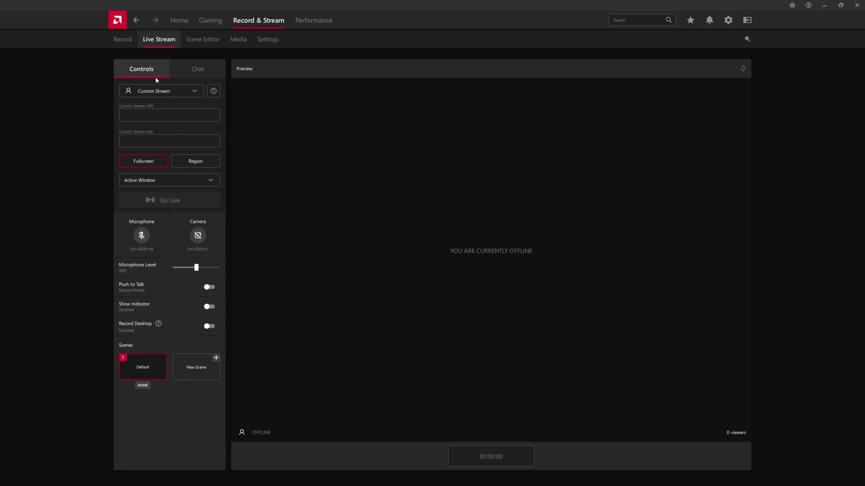
click(193, 91)
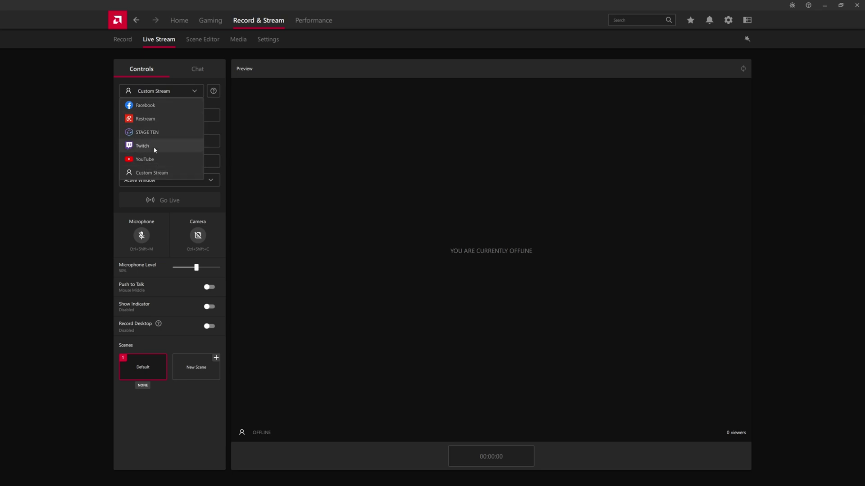
click(156, 174)
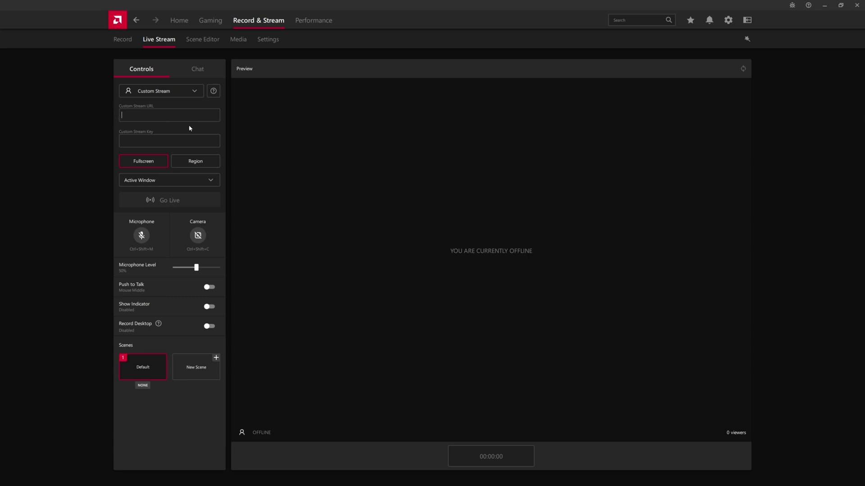
click(119, 140)
Check the stream Chat panel twice, returning to the Controls panel each time.
click(203, 72)
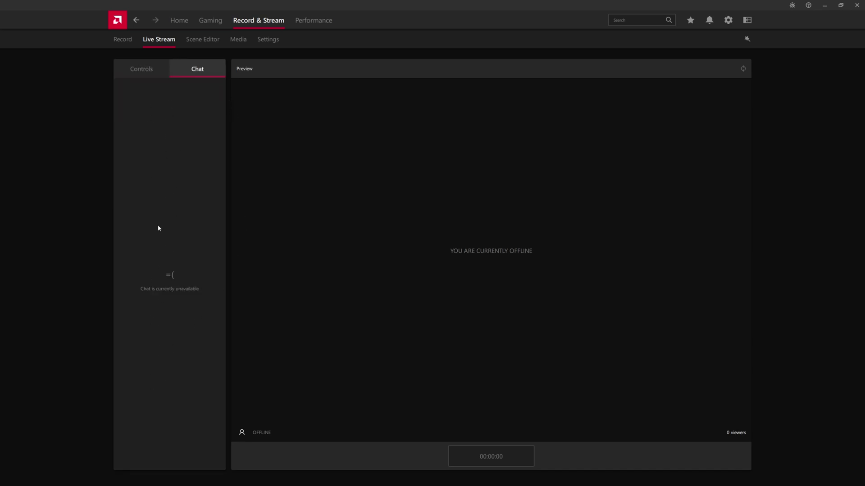
click(141, 69)
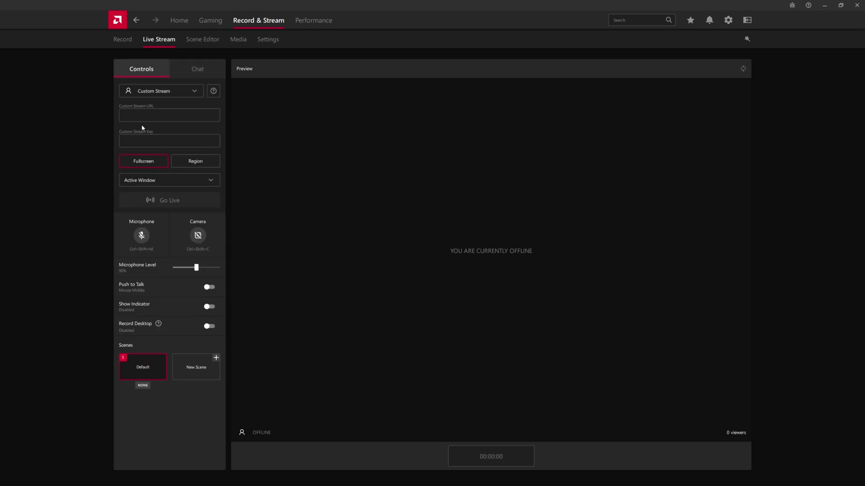
click(194, 70)
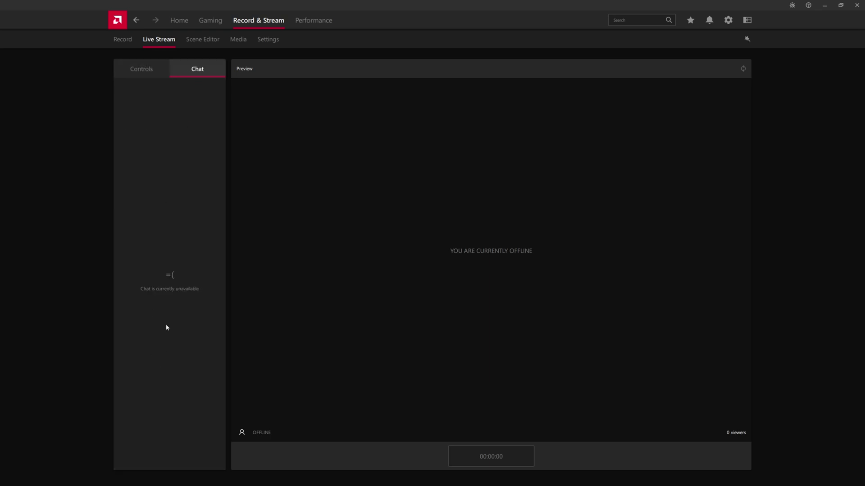
click(141, 69)
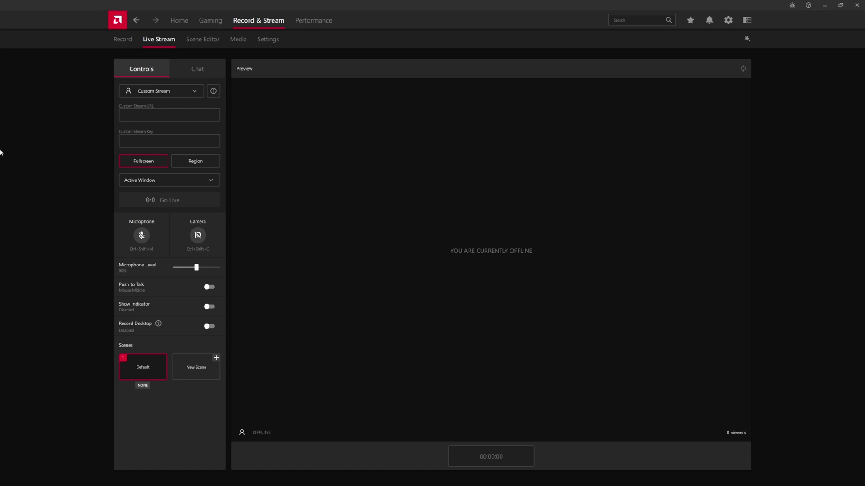
Reposition the Camera box on the Default scene canvas in the scene editor.
click(205, 43)
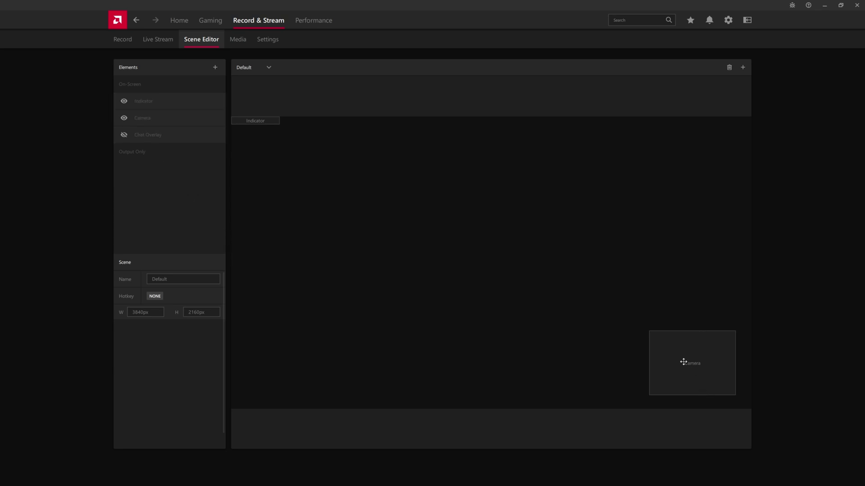
drag(681, 359, 699, 383)
click(735, 301)
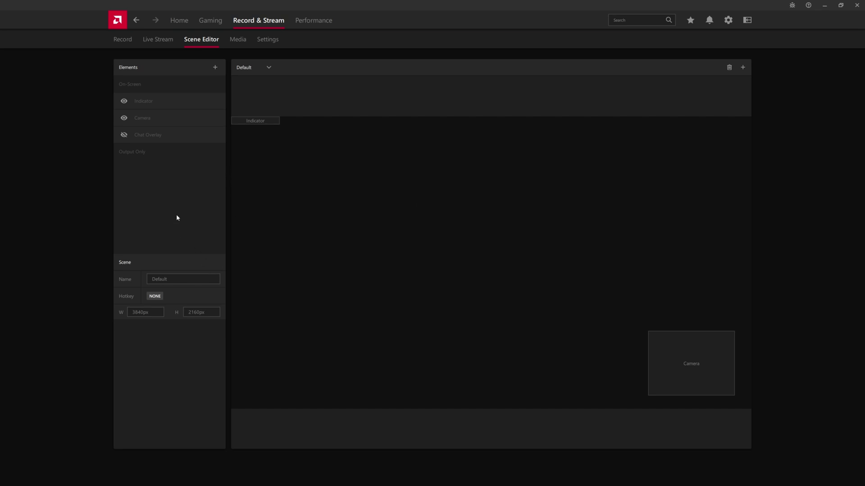
Select the Chat Overlay element and leave its font size at Medium.
click(141, 135)
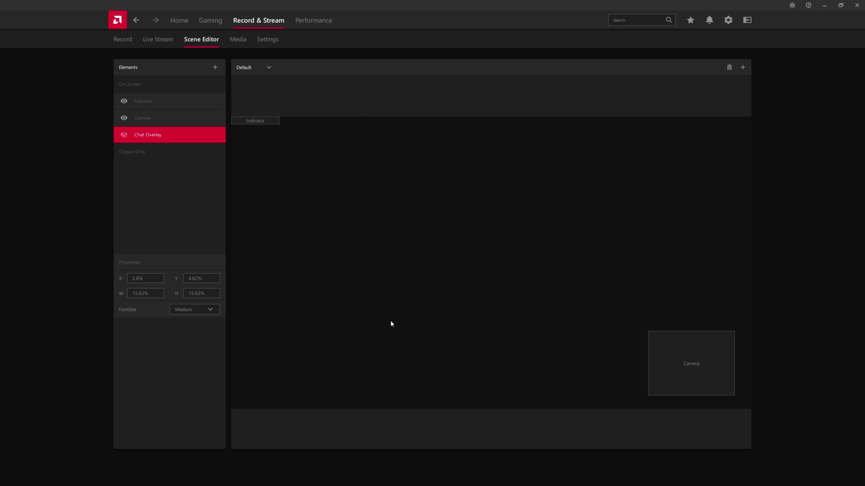
click(197, 310)
click(208, 311)
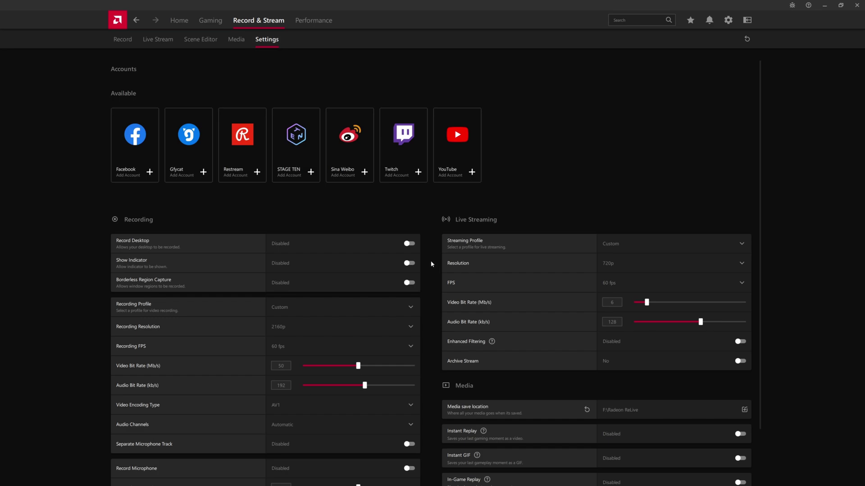
Scroll down the Settings page to reveal the Recording options.
scroll(431, 264, down, 2)
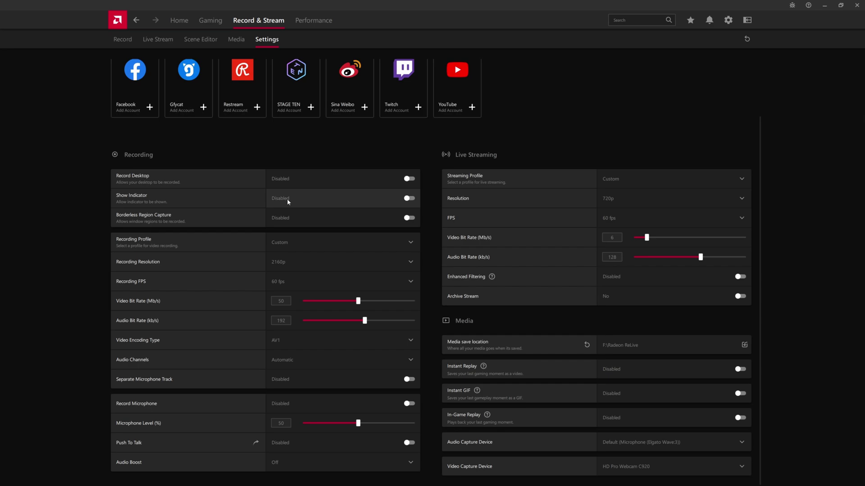
Switch the recording profile to Low and set the audio bit rate to 192.
click(324, 240)
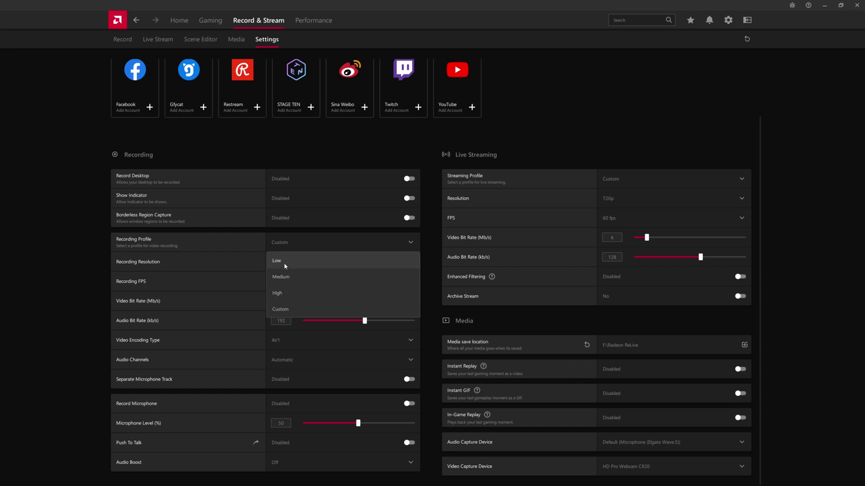
click(321, 261)
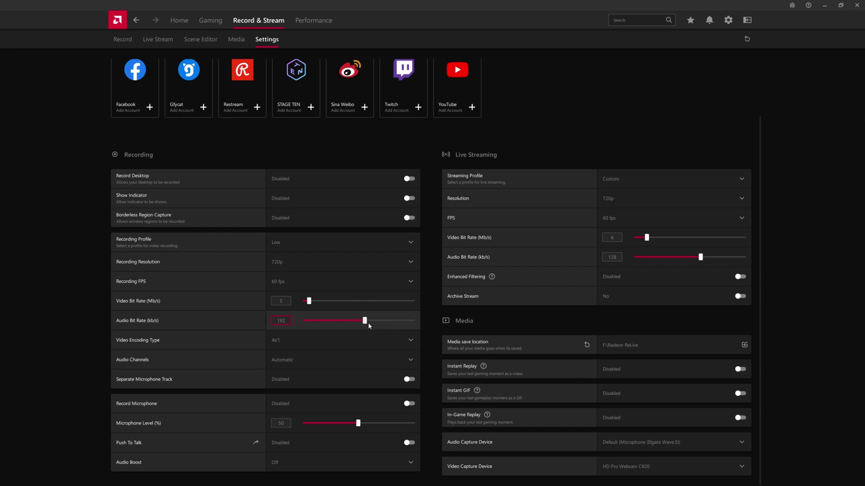
drag(364, 321, 385, 321)
drag(288, 321, 233, 317)
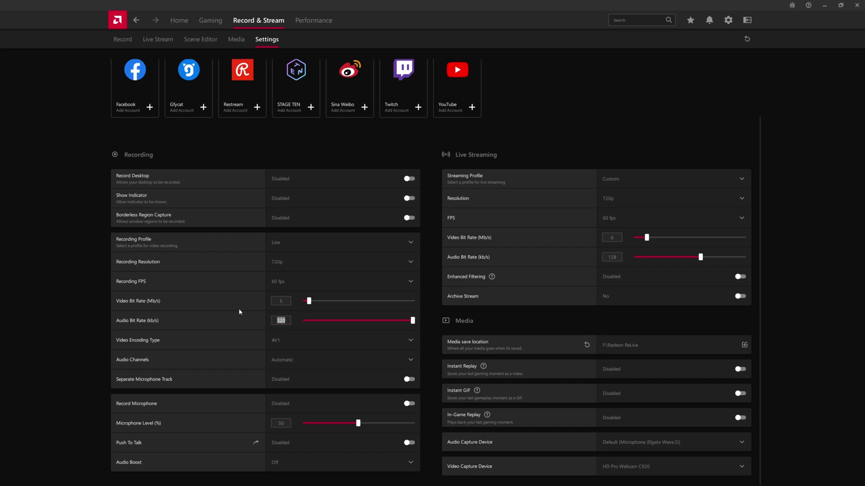
text(192)
key(Return)
Try the Medium and High recording profiles, then set recording resolution to 2160p.
click(299, 245)
click(292, 279)
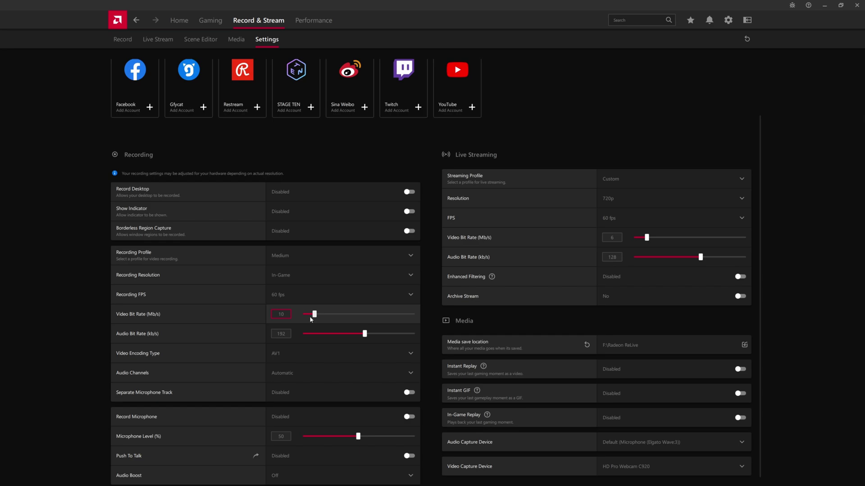
click(307, 256)
click(299, 306)
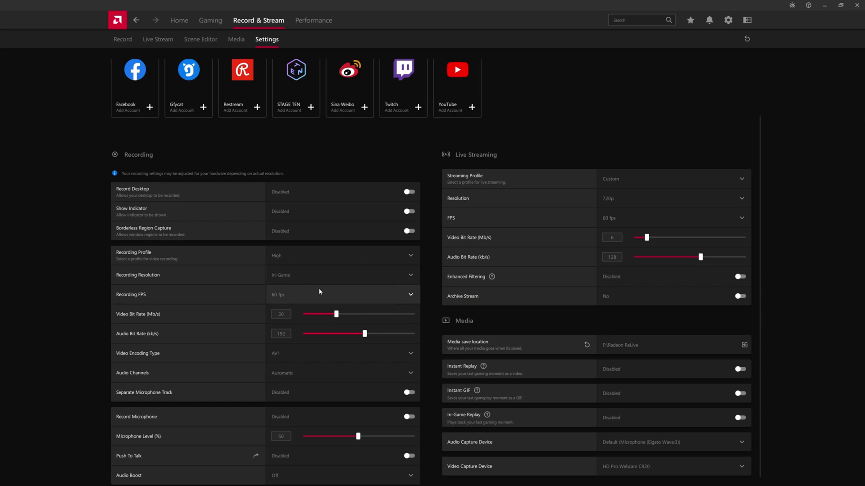
click(294, 278)
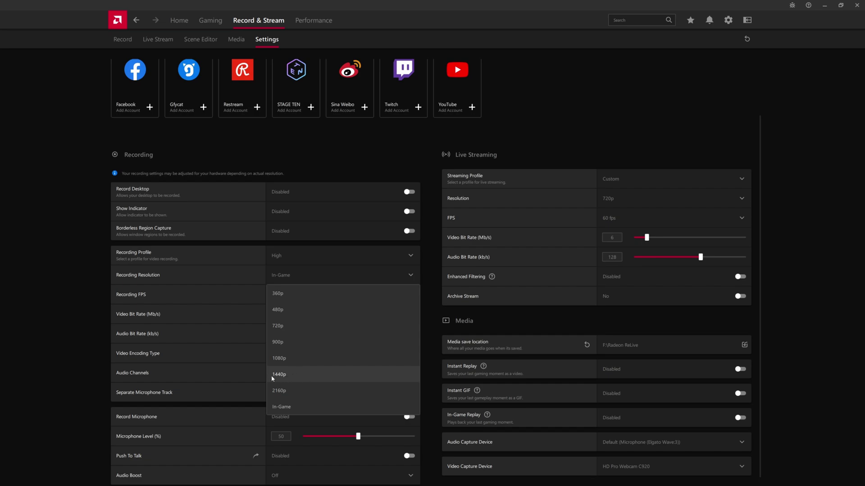
click(294, 358)
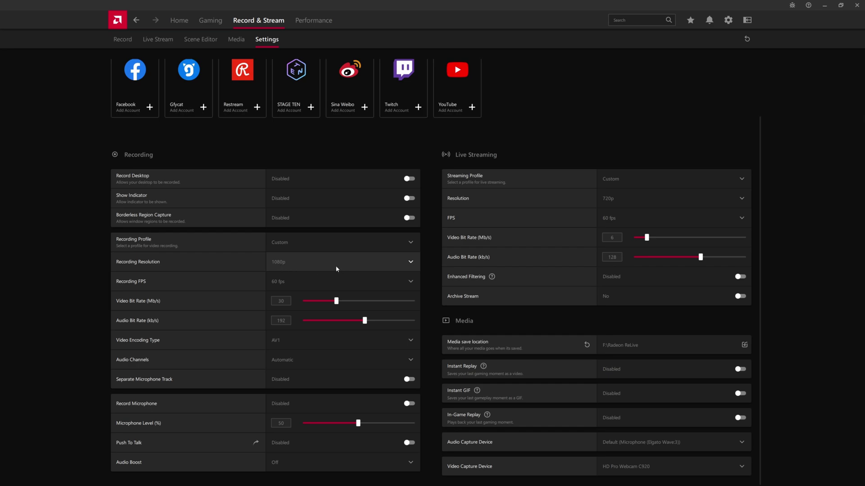
click(290, 267)
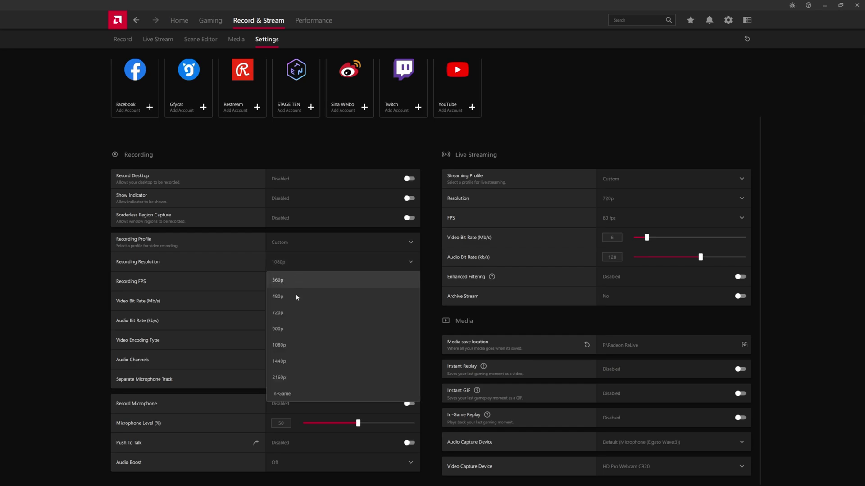
click(295, 378)
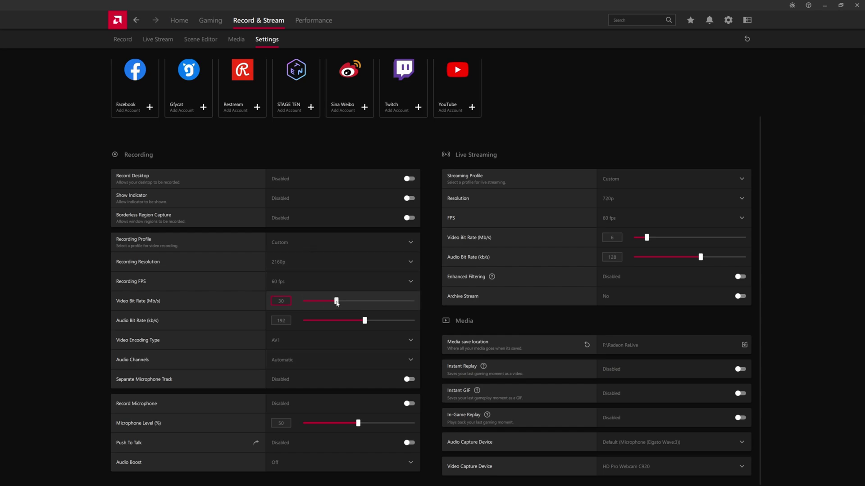
Set the recording video bit rate to 50 Mb/s.
double_click(281, 301)
text(5)
key(Return)
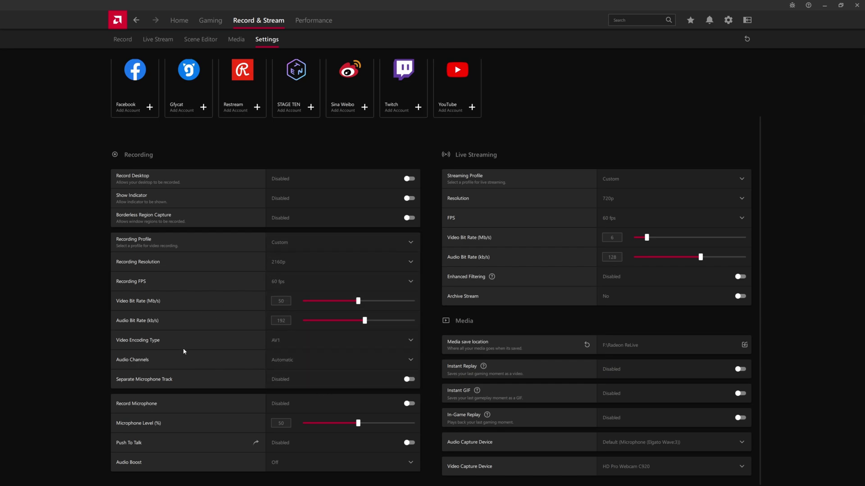
click(401, 343)
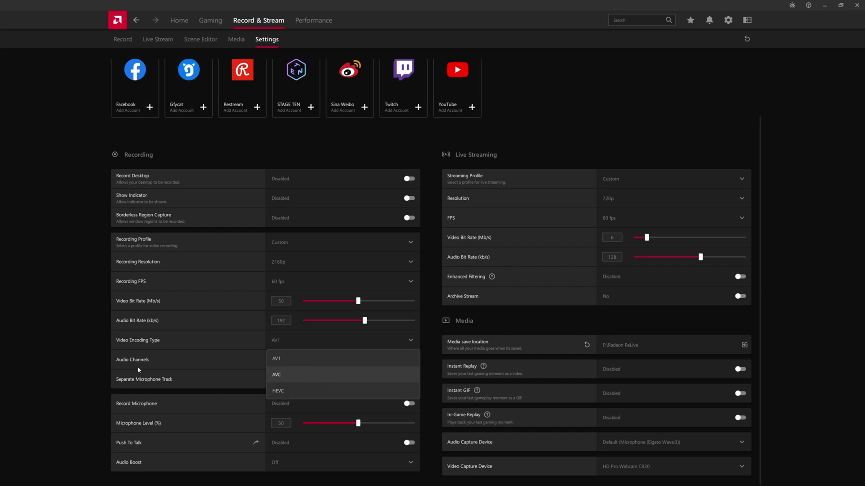
click(404, 360)
click(404, 361)
click(283, 379)
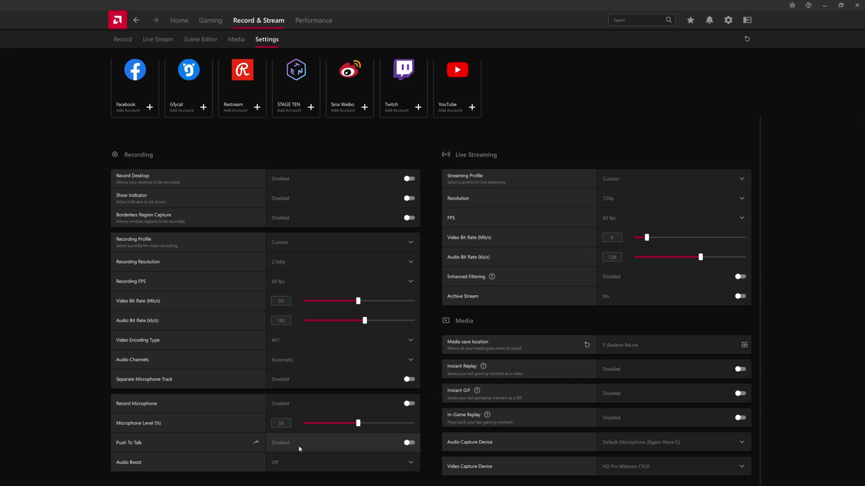
click(342, 467)
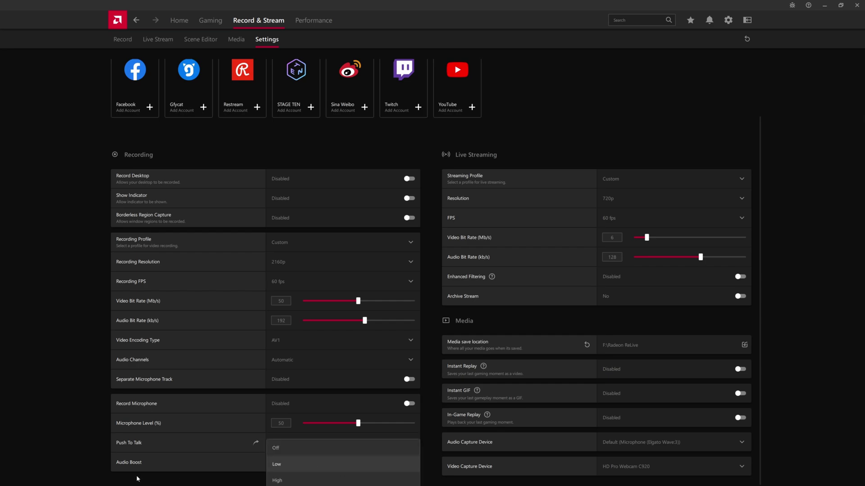
Apply the Low streaming preset and set its video bit rate to 4 Mb/s.
click(638, 179)
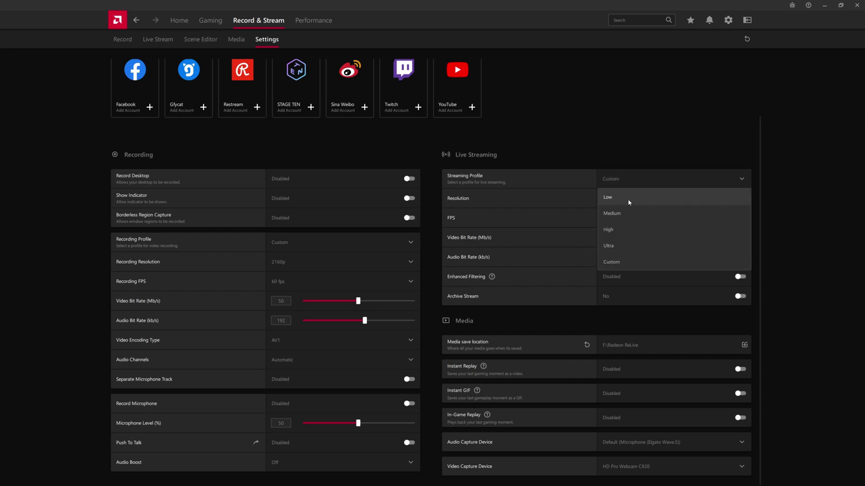
click(628, 197)
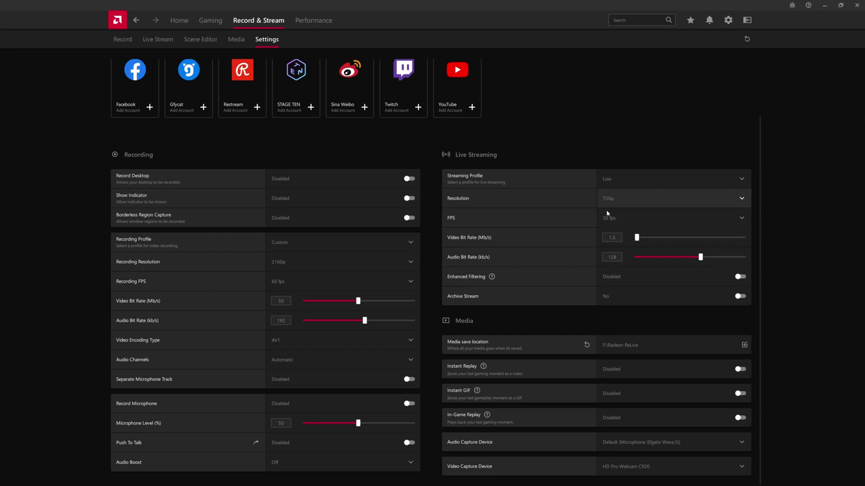
click(603, 237)
text(4)
key(Return)
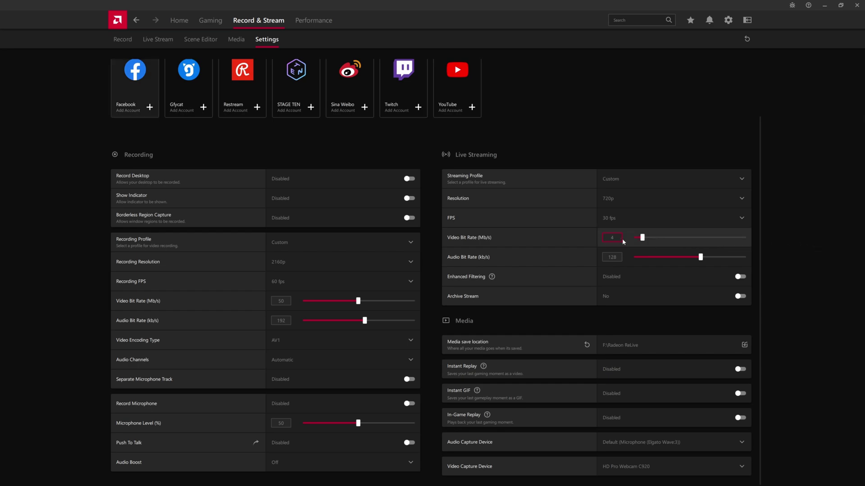
Try the High and Ultra streaming presets, then settle on Medium.
click(616, 196)
click(617, 182)
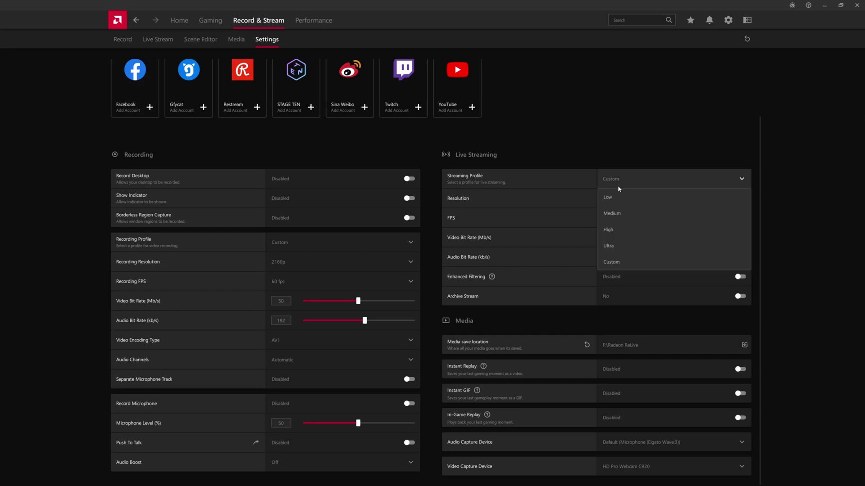
click(620, 229)
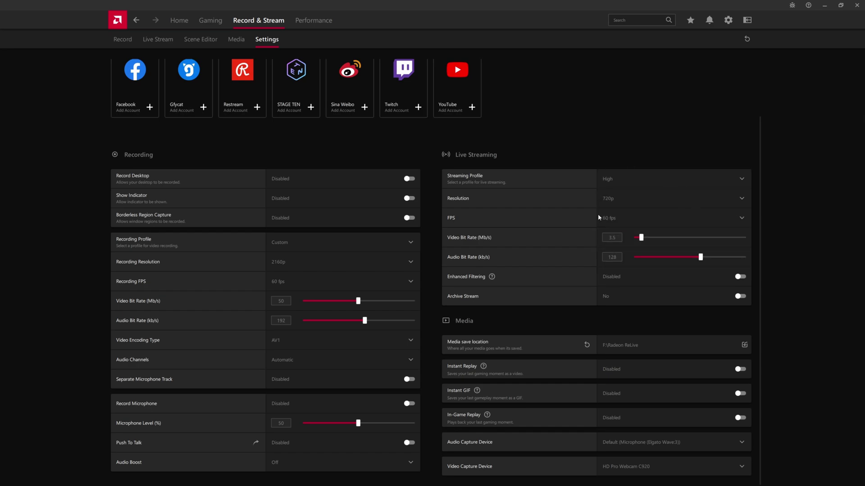
click(623, 178)
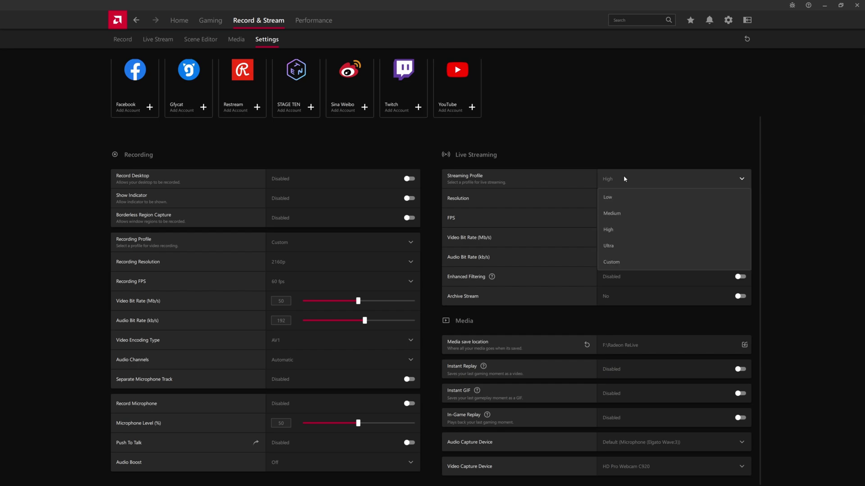
click(620, 248)
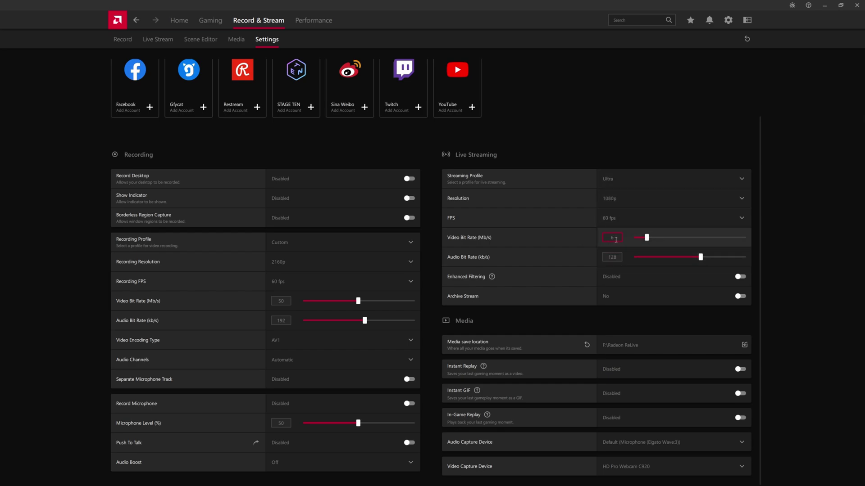
click(620, 179)
click(622, 247)
click(621, 177)
click(619, 215)
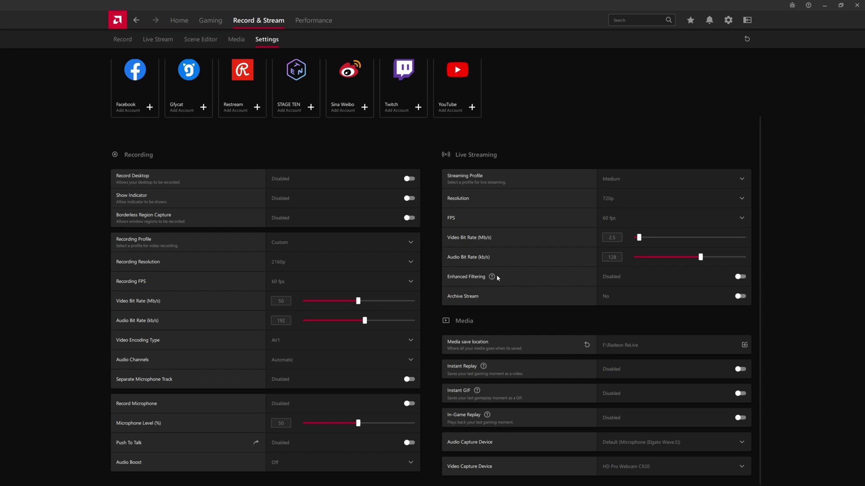
Read the Enhanced Filtering tip, then switch its toggle to Enabled.
mouse_move(493, 277)
click(740, 277)
Scroll the Record & Stream Settings page up and back down.
scroll(763, 131, up, 2)
scroll(757, 157, down, 2)
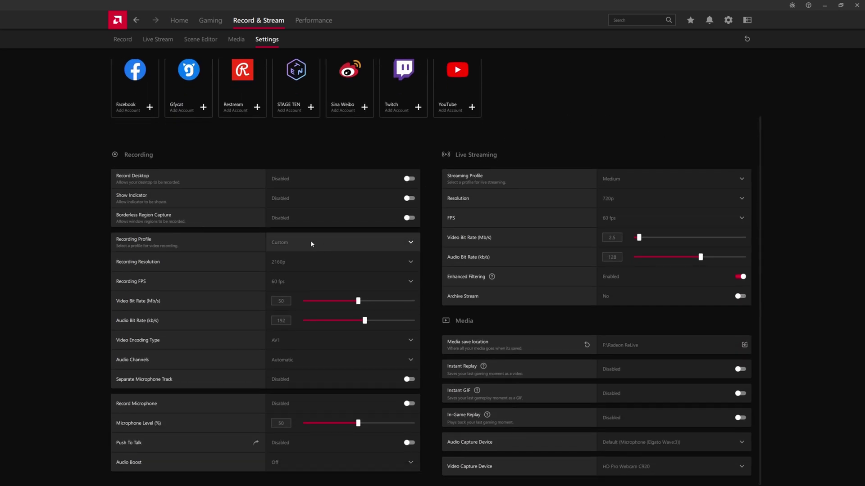